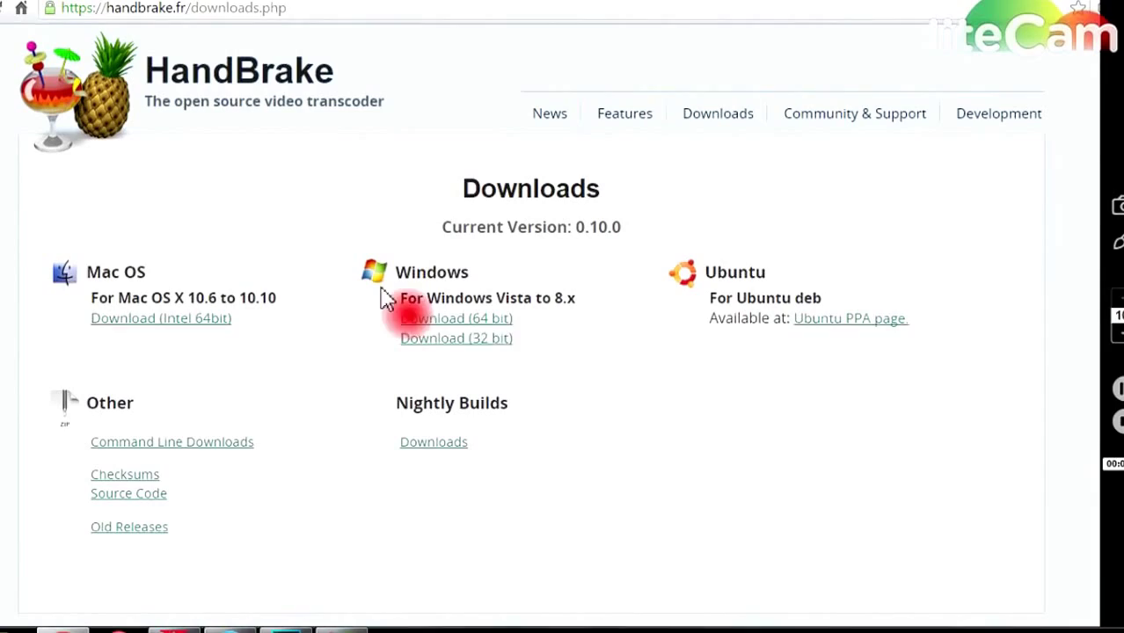
# Step: Go back from the HandBrake downloads page to the Google results for 'handbrake download'
pyautogui.hotkey('alt', 'Left')
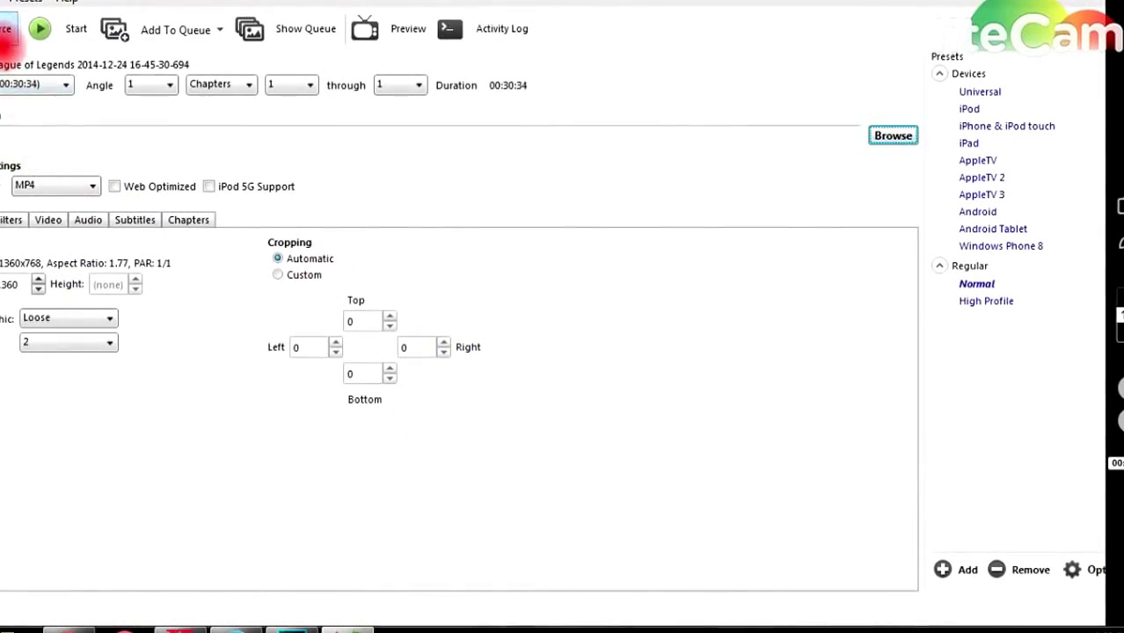
pyautogui.click(6, 30)
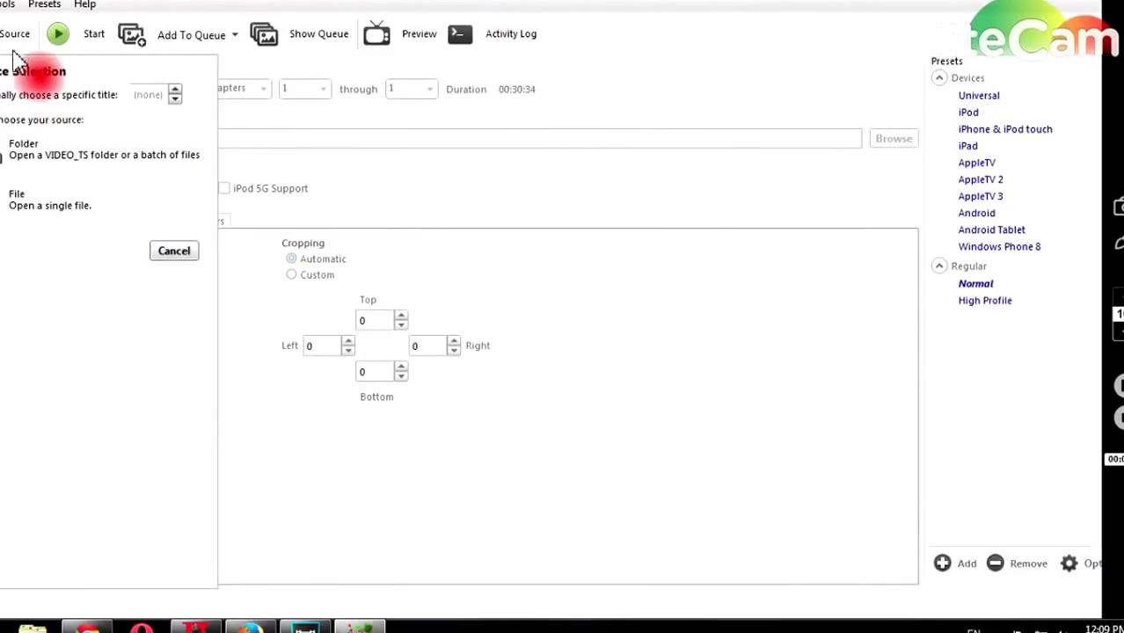
pyautogui.click(55, 202)
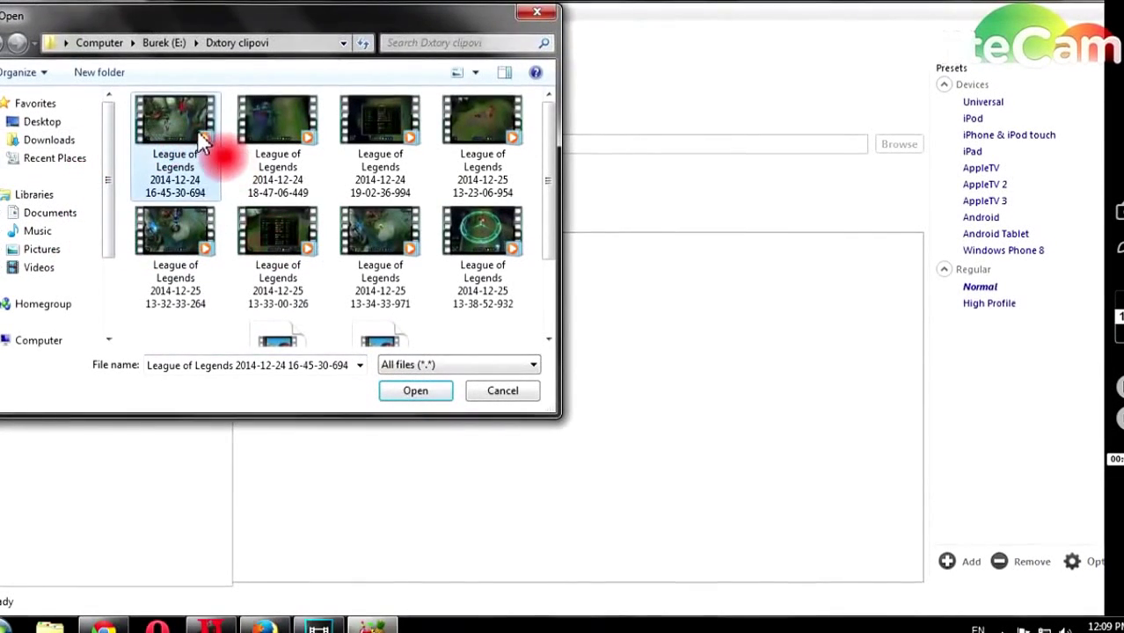
pyautogui.click(415, 390)
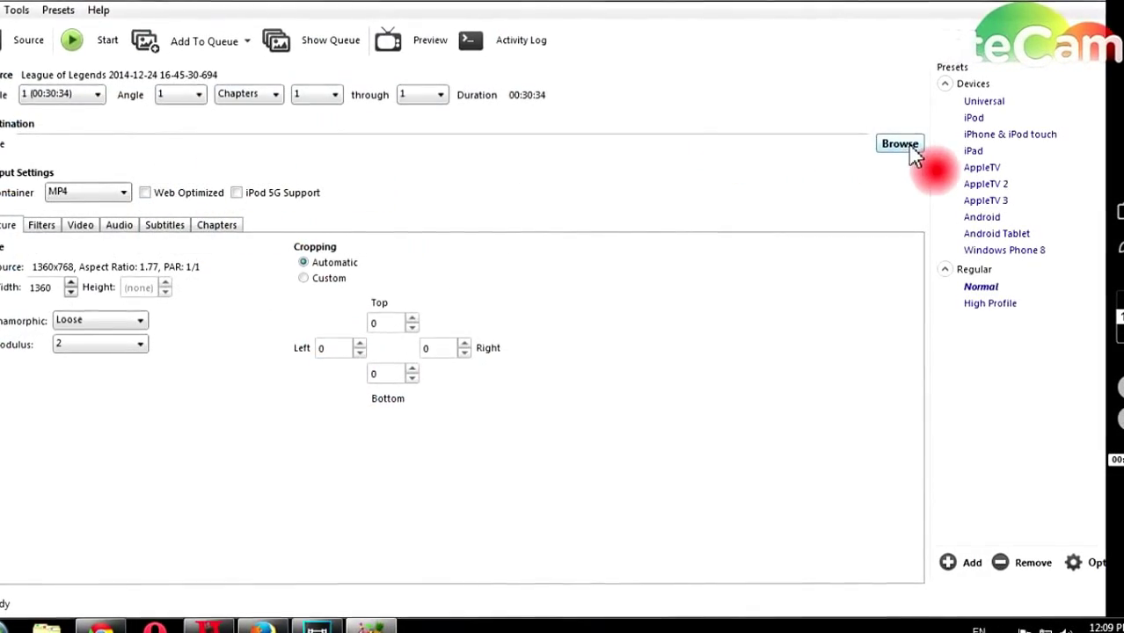
# Step: Set the output destination to the Desktop with the file name somethingno1
pyautogui.click(899, 143)
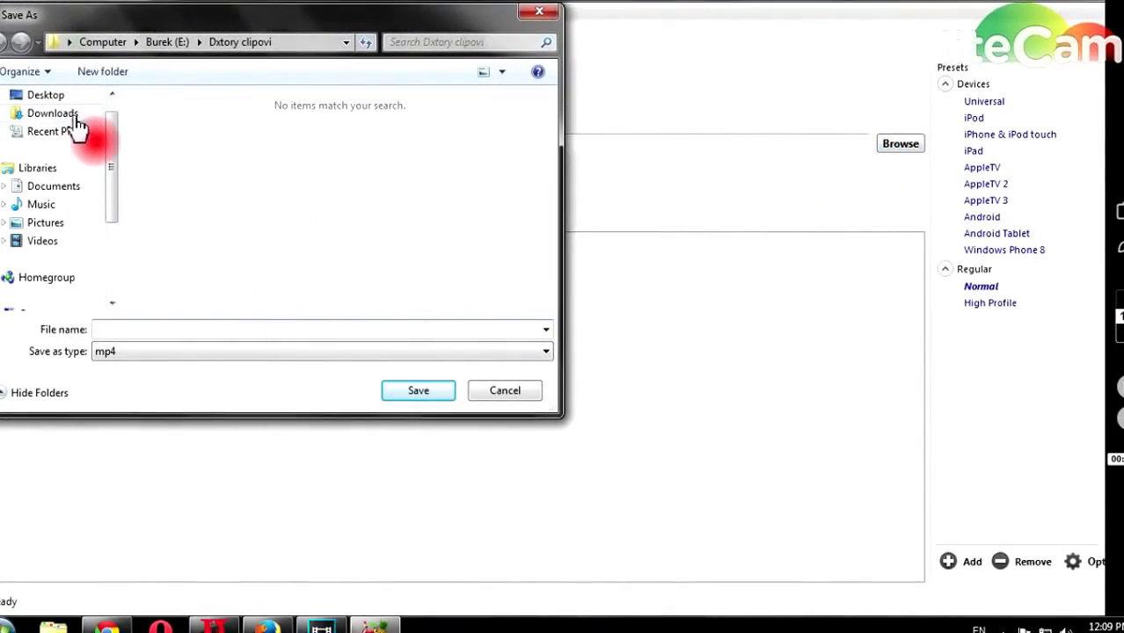
pyautogui.click(66, 99)
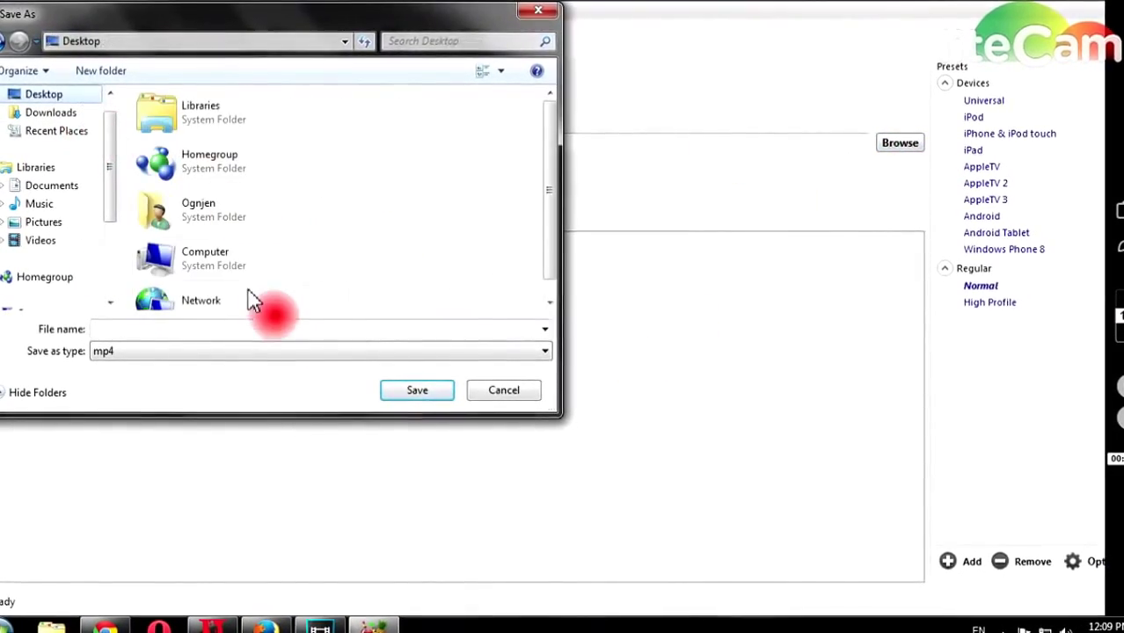
pyautogui.click(225, 328)
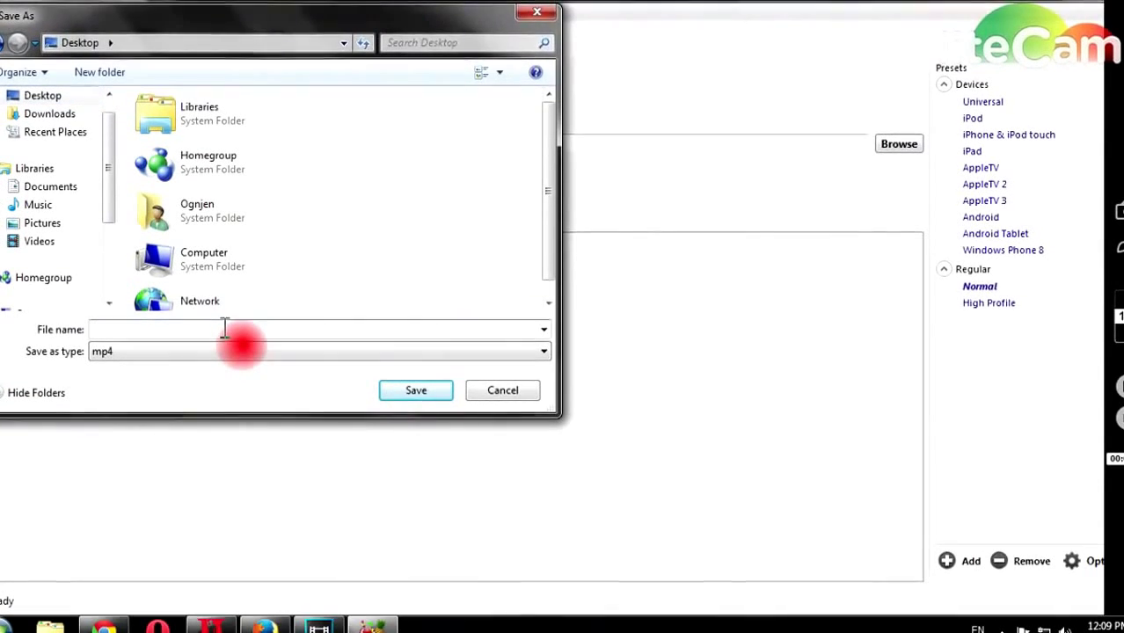
pyautogui.write('something')
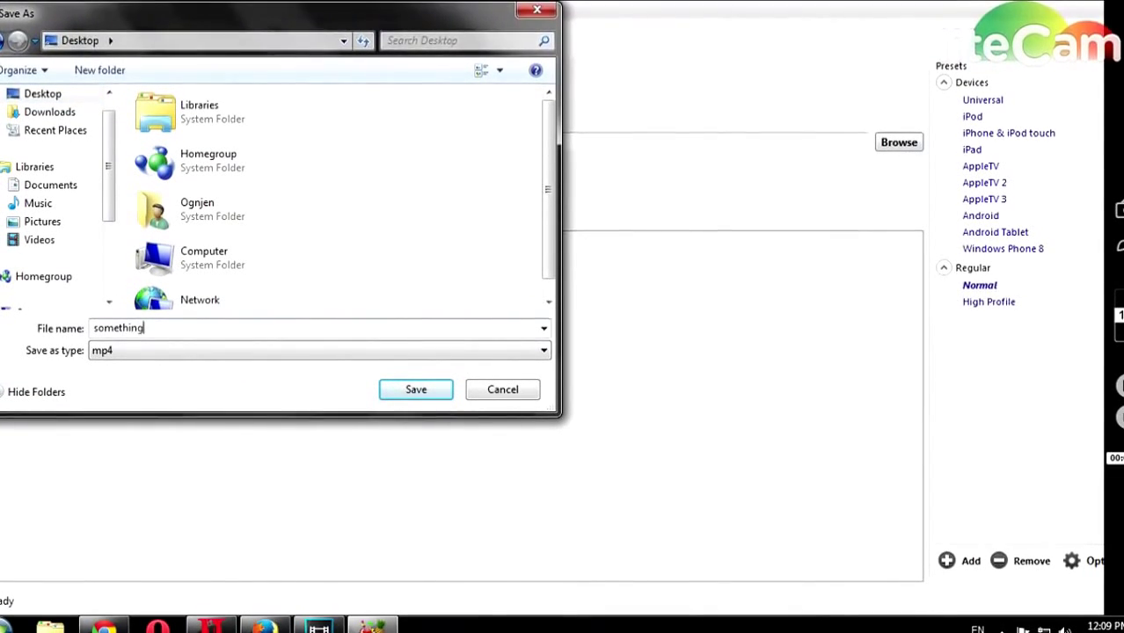
pyautogui.write('no1')
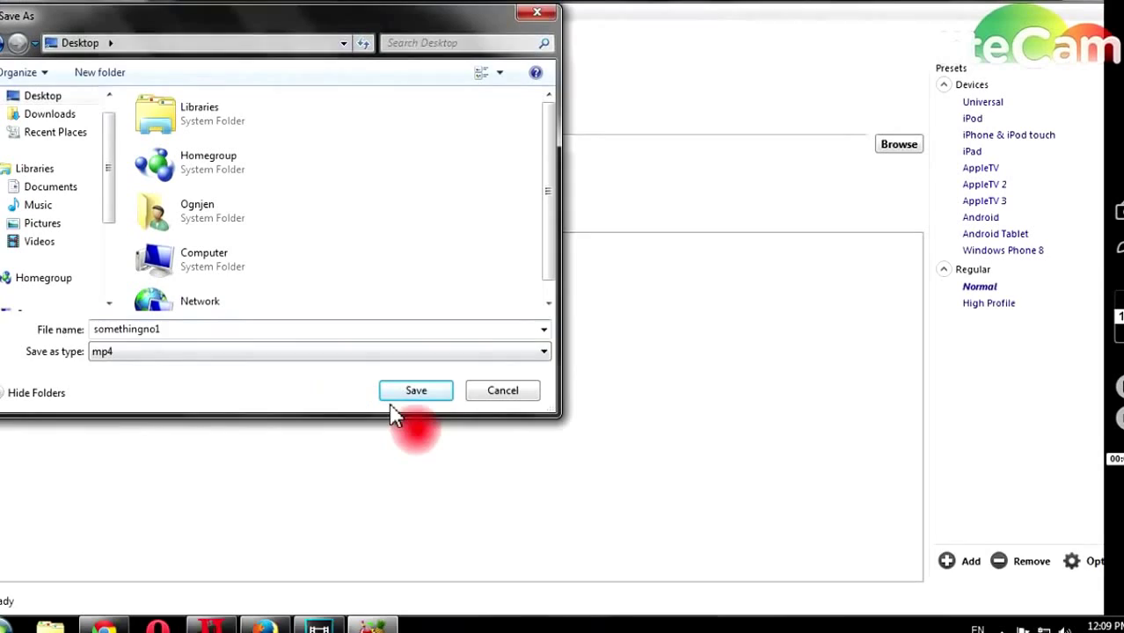
# Step: Confirm somethingno1.mp4 on the Desktop as output and switch cropping to custom
pyautogui.click(403, 393)
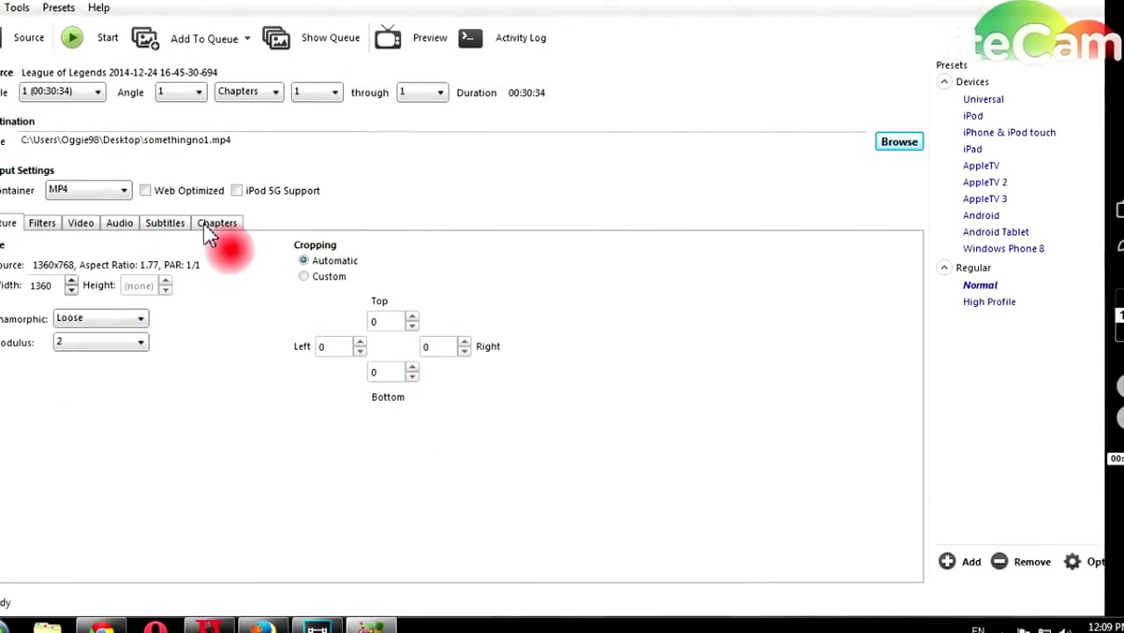
pyautogui.click(333, 276)
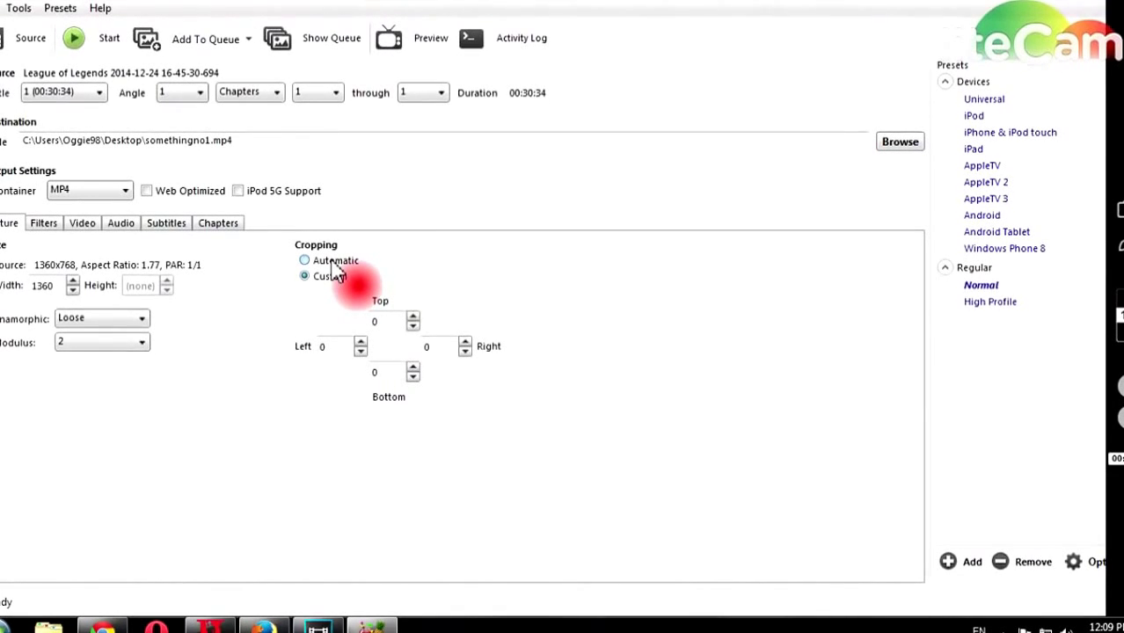
pyautogui.click(60, 225)
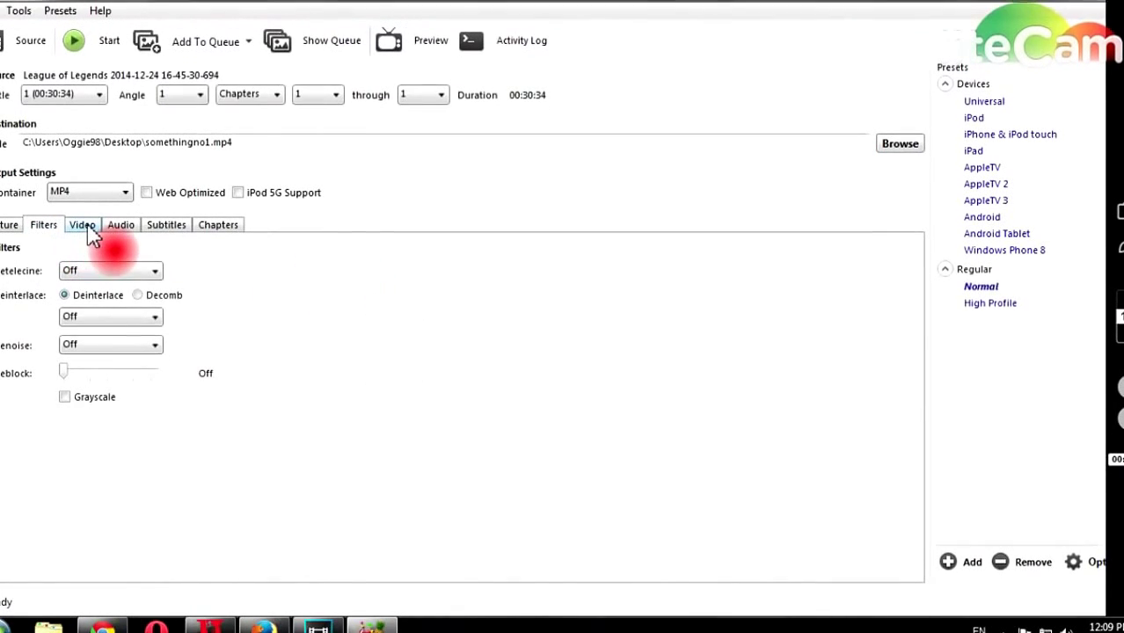
# Step: Keep H.264 (x264) as the video codec and set Constant Quality to RF 20
pyautogui.click(88, 225)
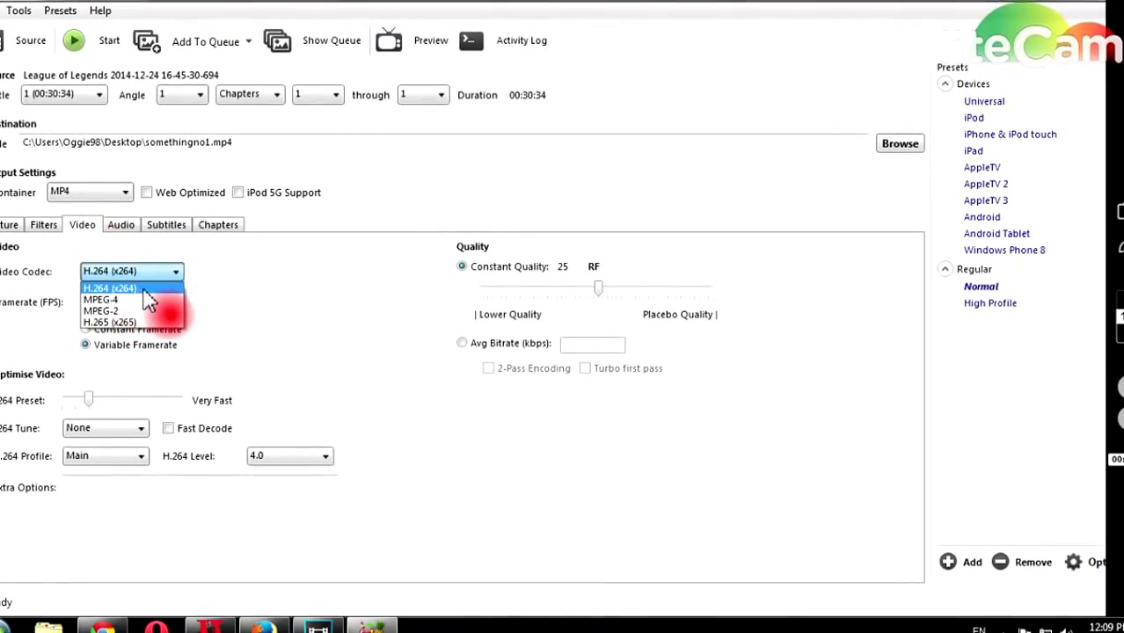
pyautogui.click(142, 288)
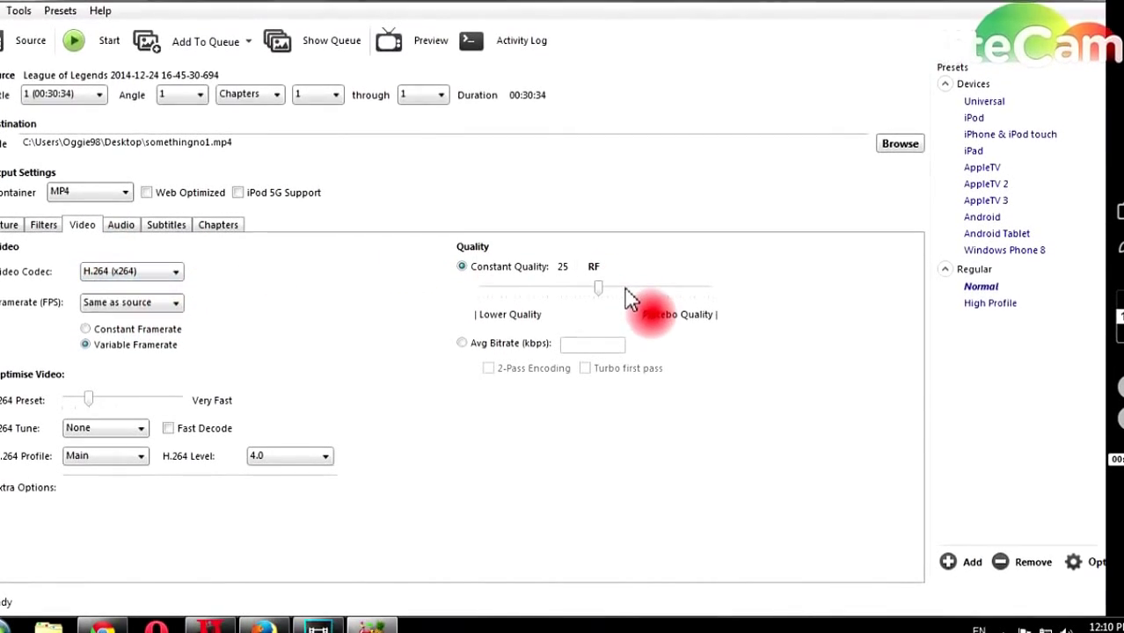
pyautogui.moveTo(602, 291); pyautogui.dragTo(593, 293)
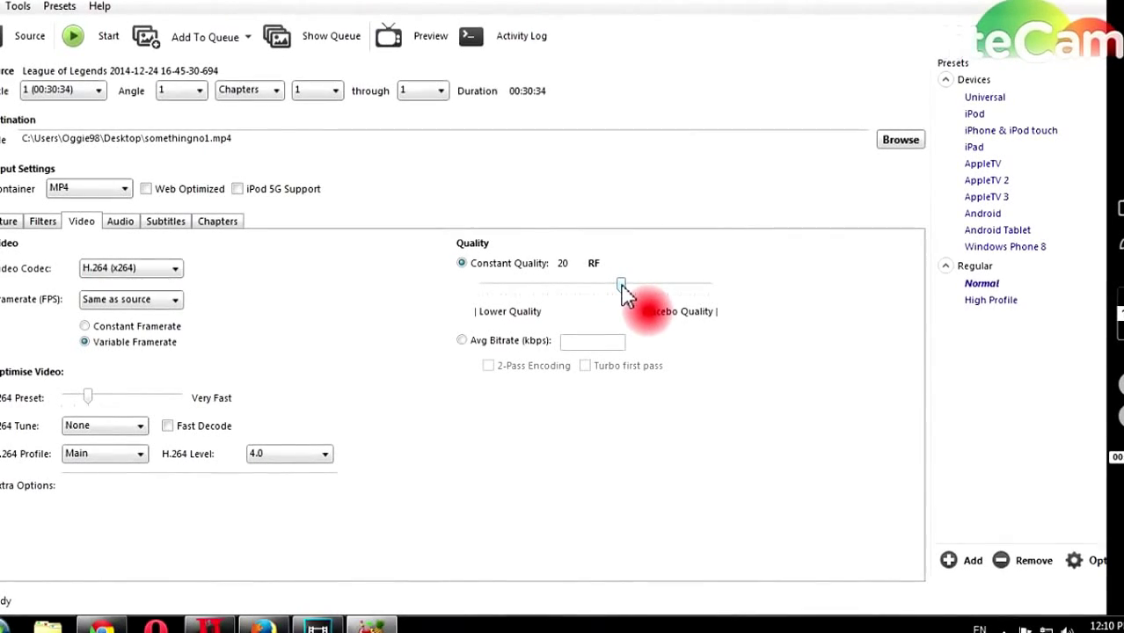
pyautogui.click(7, 228)
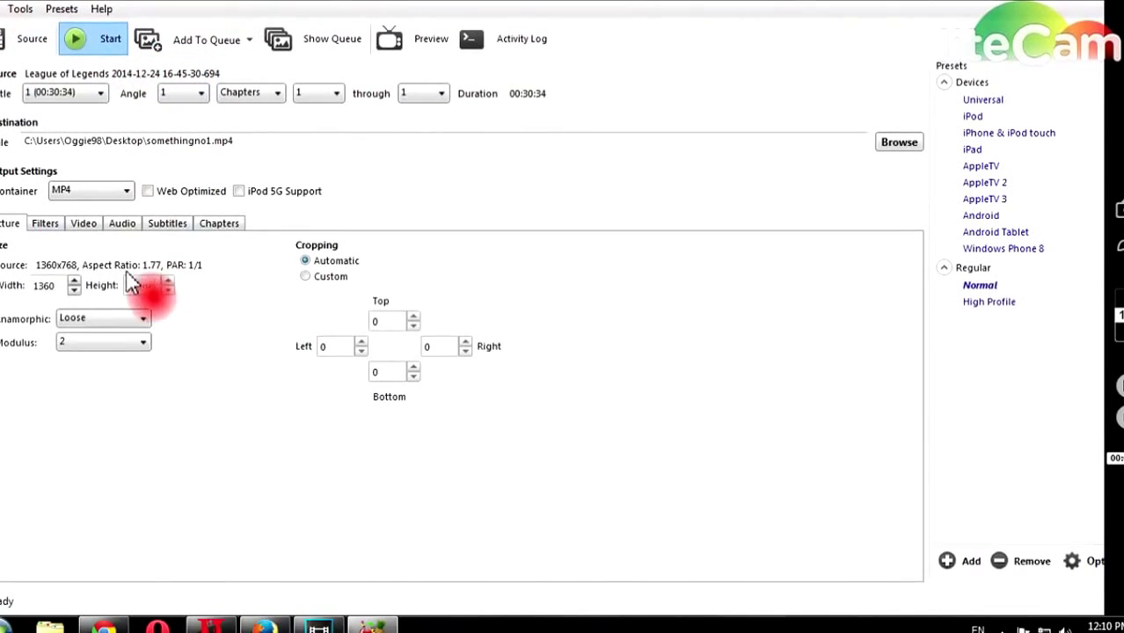
# Step: Start the encode and open Properties of the League of Legends clip in Burek (E:) > Dxtory clipovi
pyautogui.click(92, 39)
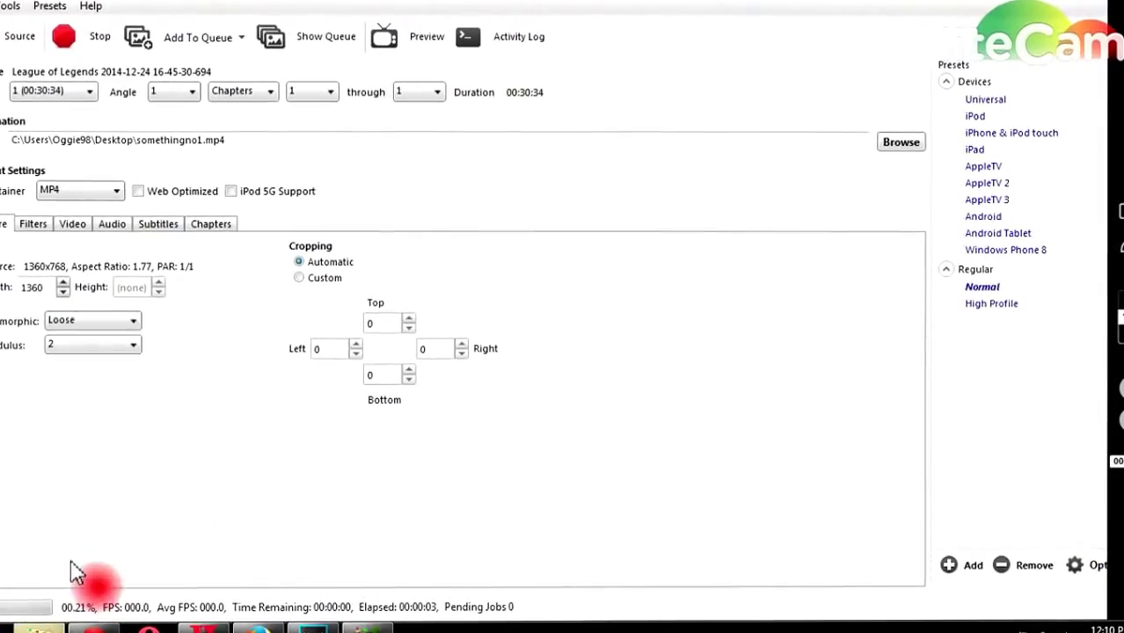
pyautogui.click(39, 627)
pyautogui.click(42, 369)
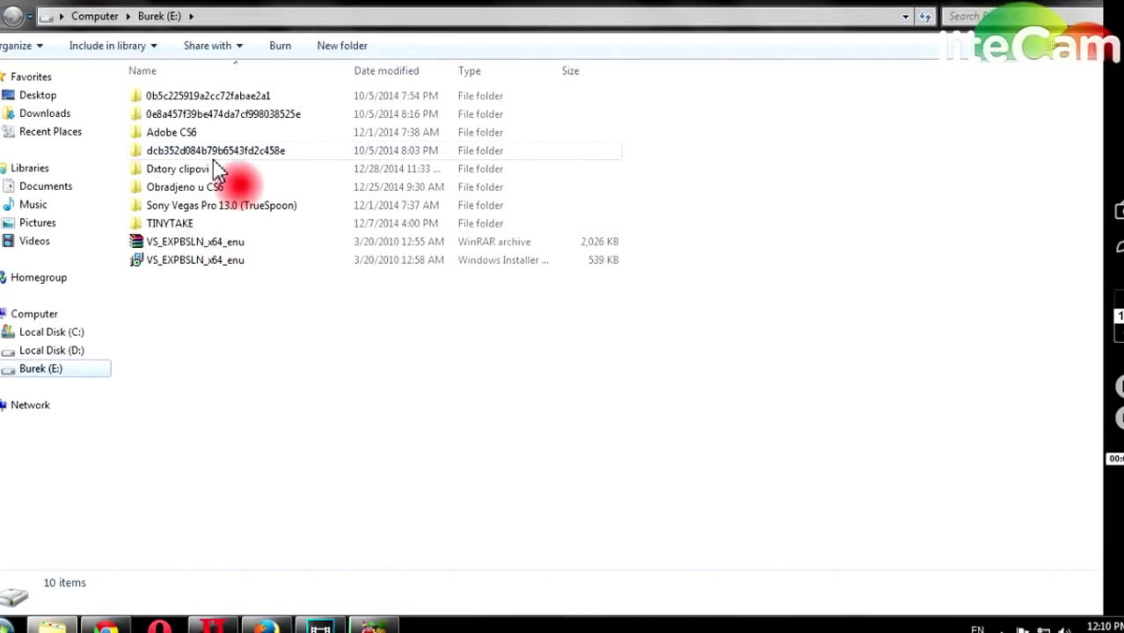
pyautogui.doubleClick(176, 168)
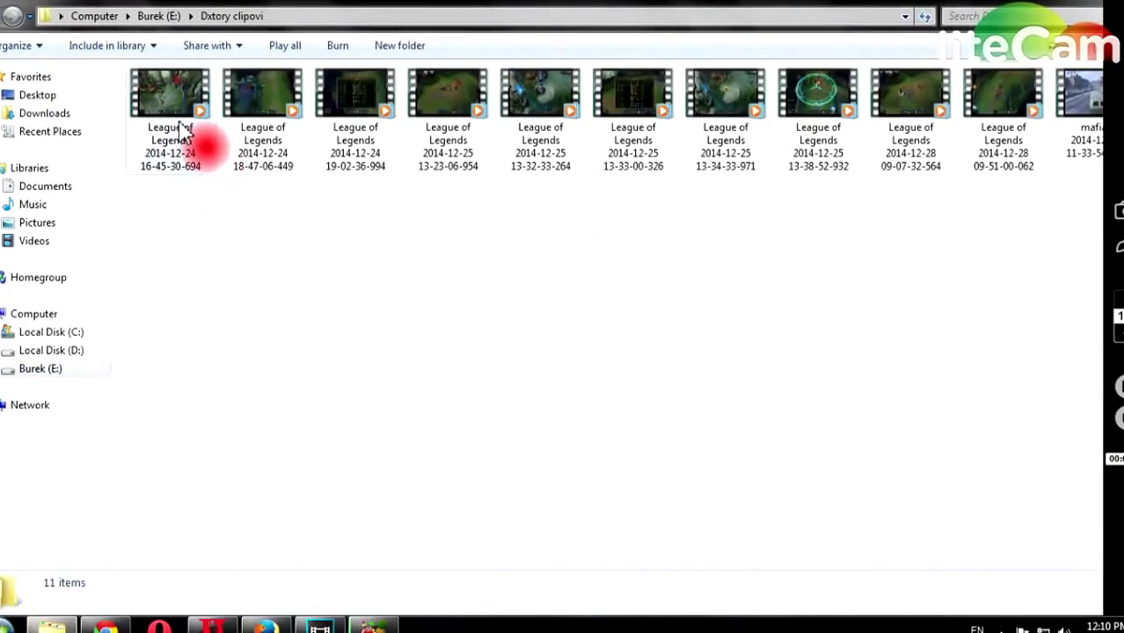
pyautogui.rightClick(180, 124)
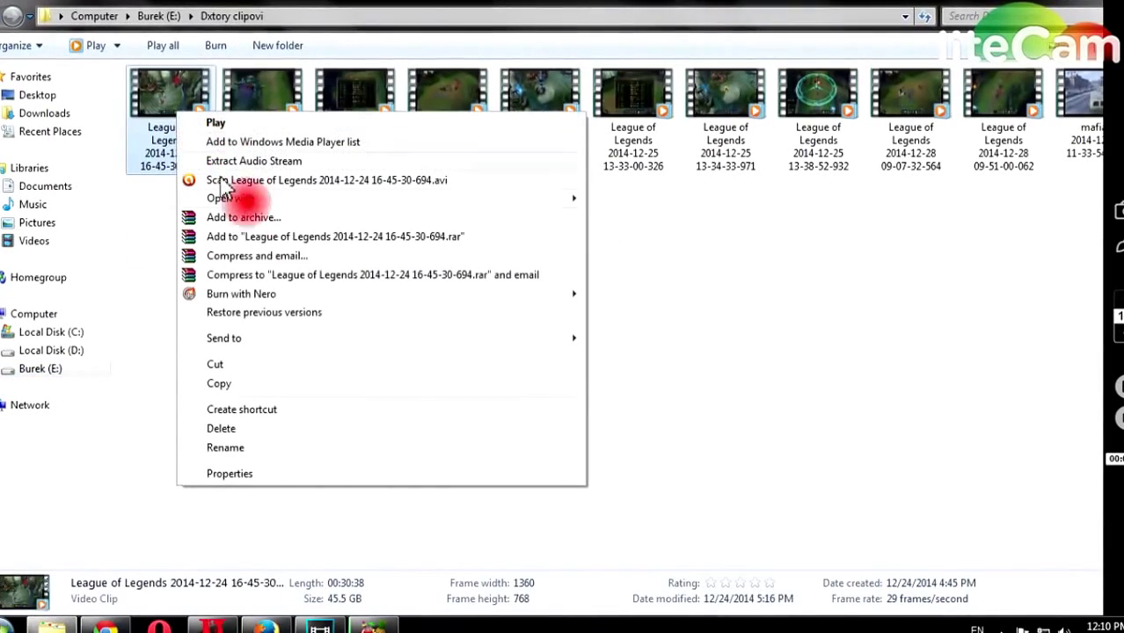
pyautogui.click(231, 474)
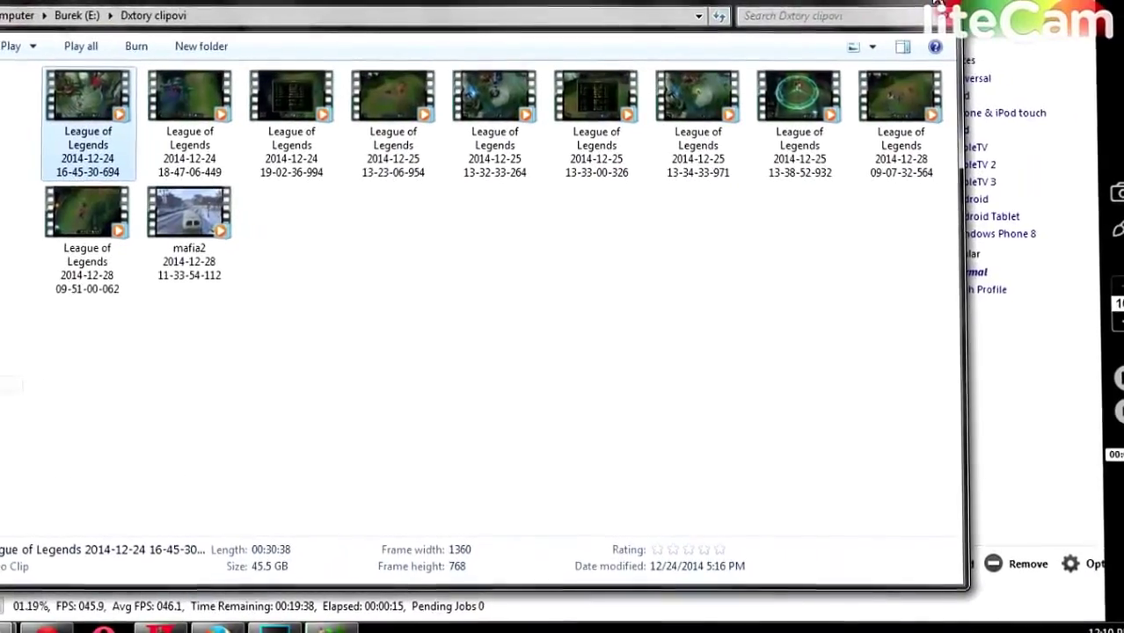
pyautogui.click(937, 5)
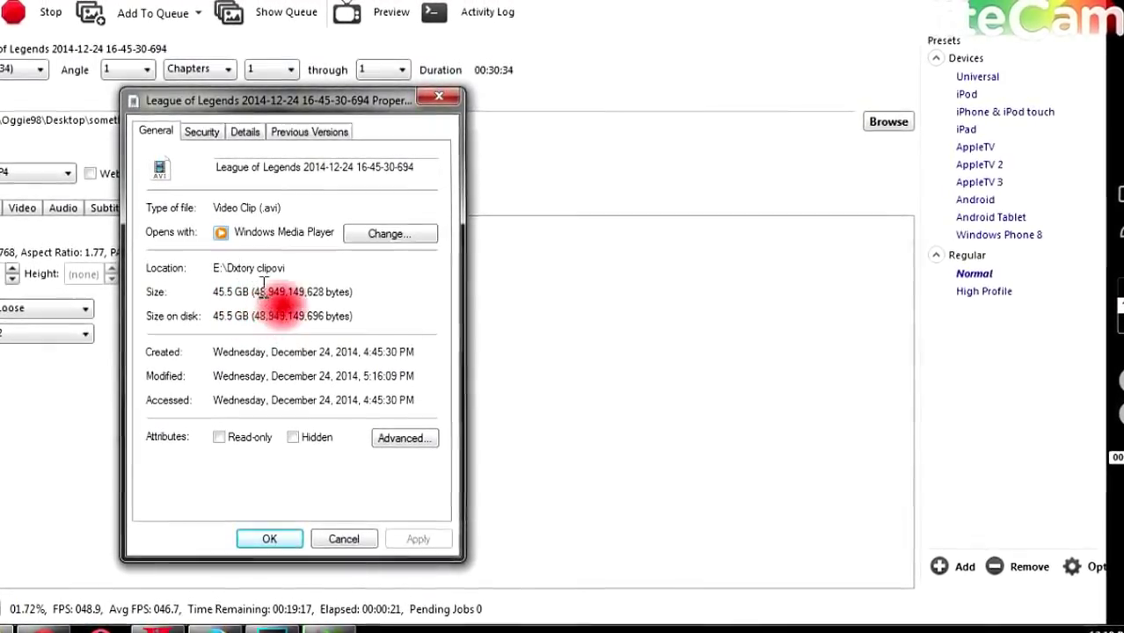
pyautogui.moveTo(410, 102); pyautogui.dragTo(629, 69)
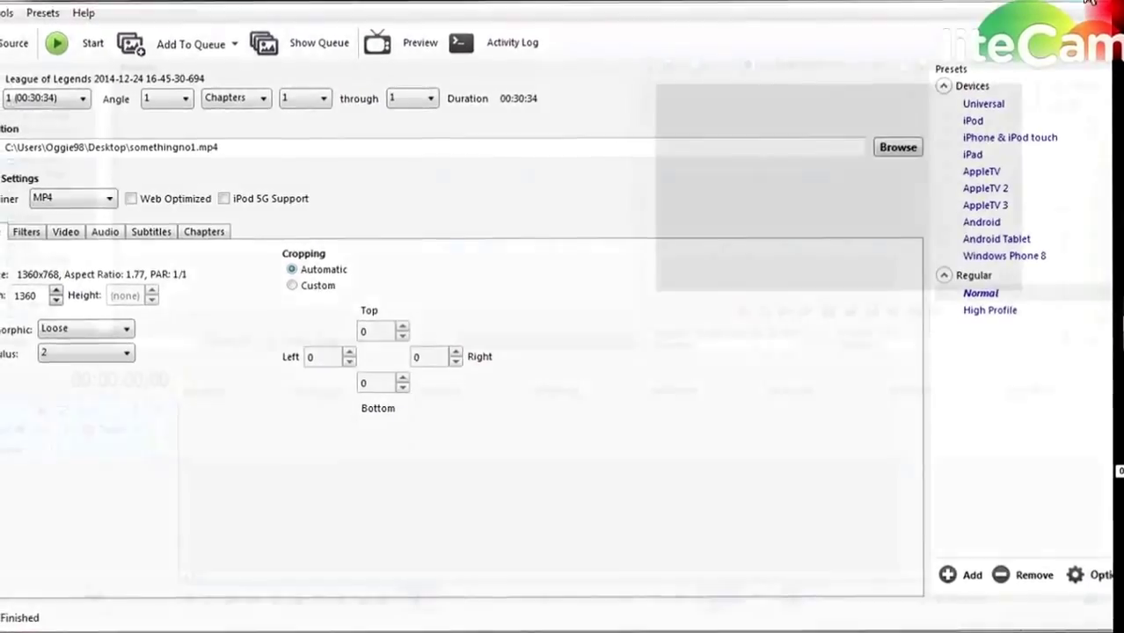
# Step: Reposition the AVI properties window and dismiss the desktop personalization settings
pyautogui.click(523, 145)
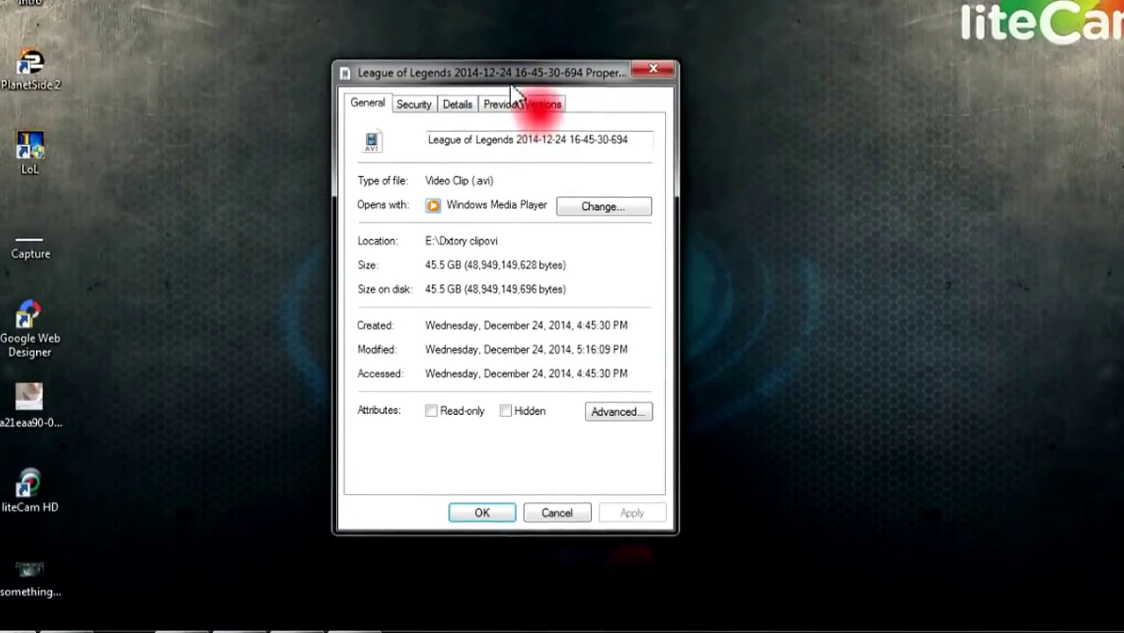
pyautogui.moveTo(512, 86); pyautogui.dragTo(600, 54)
pyautogui.click(29, 597)
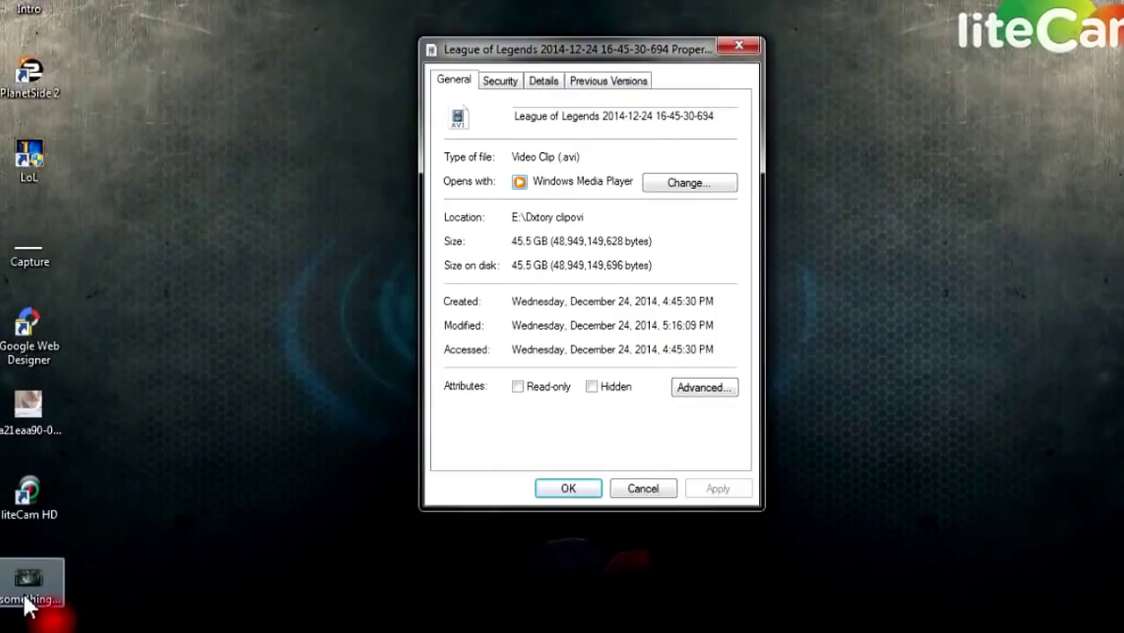
pyautogui.rightClick(27, 607)
pyautogui.click(53, 609)
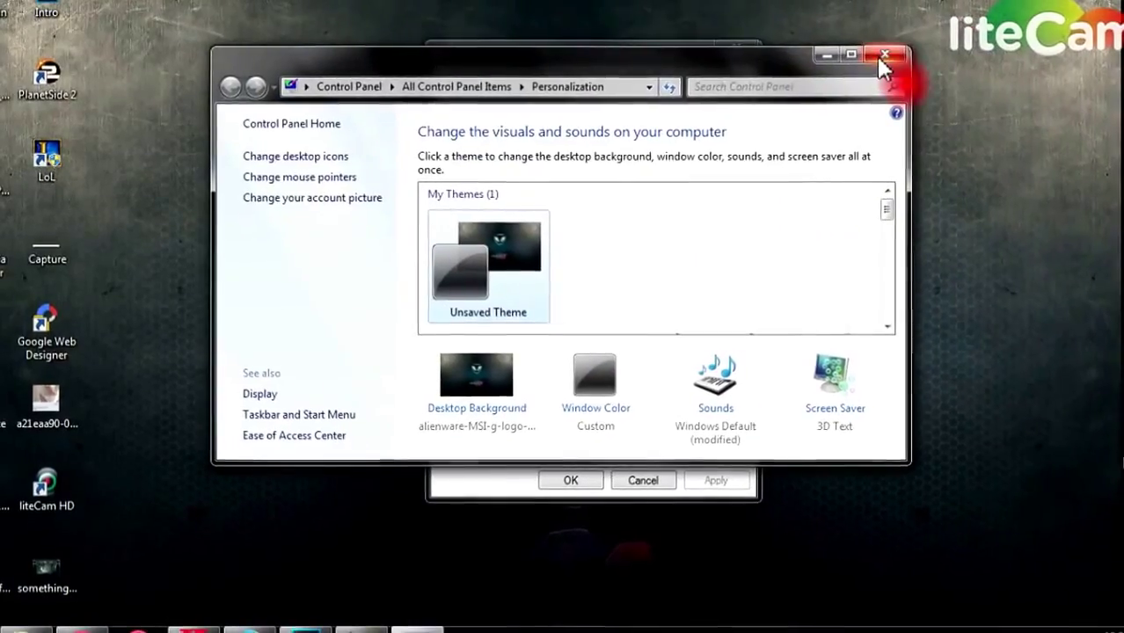
pyautogui.click(889, 51)
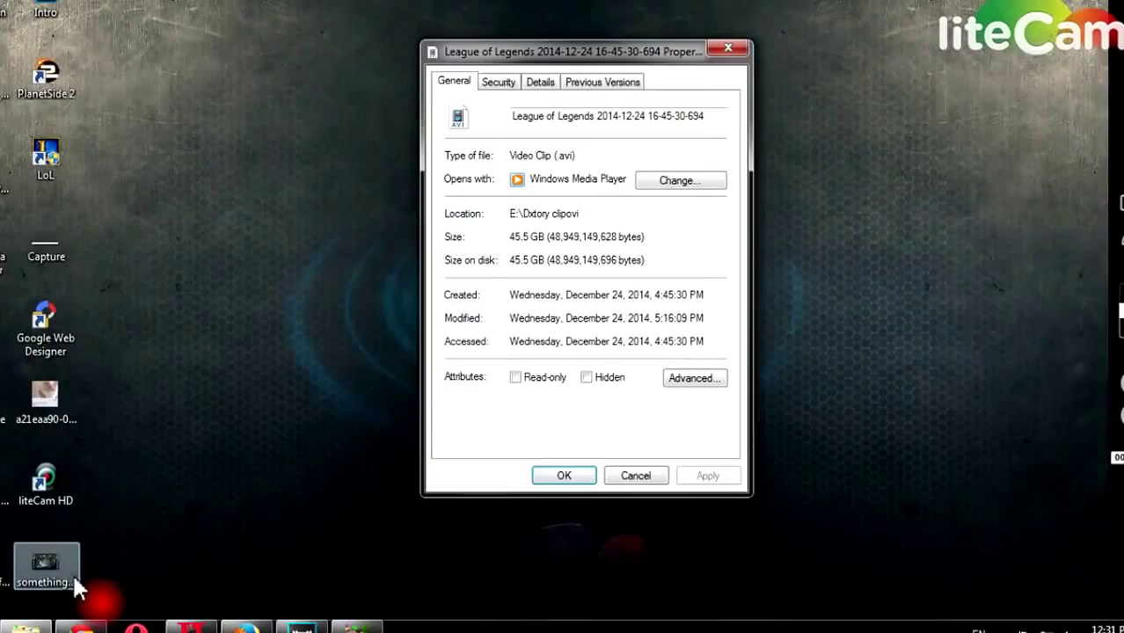
# Step: Open somethingno1.mp4 properties beside the AVI's and compare 640 MB with 45.5 GB on disk
pyautogui.rightClick(72, 565)
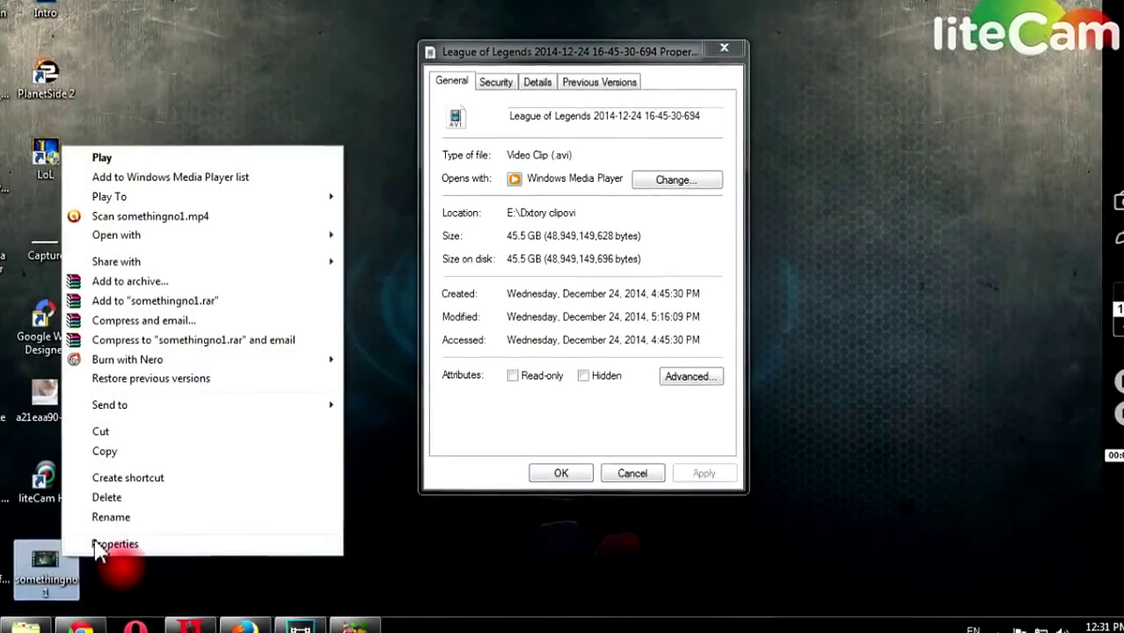
pyautogui.click(98, 545)
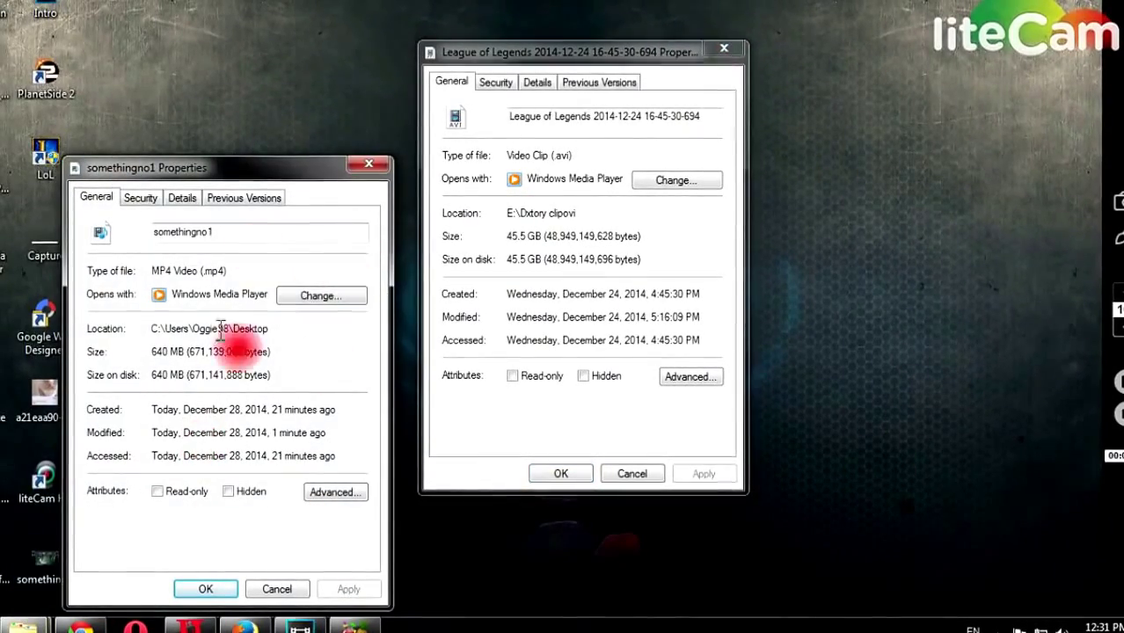
pyautogui.moveTo(295, 171); pyautogui.dragTo(310, 46)
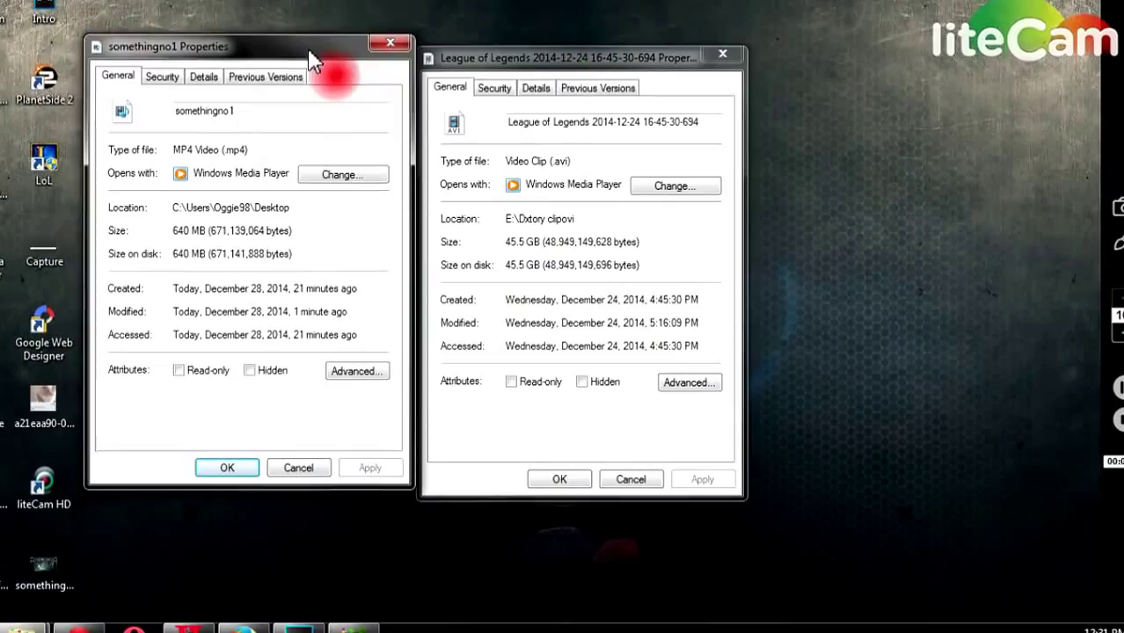
pyautogui.click(179, 254)
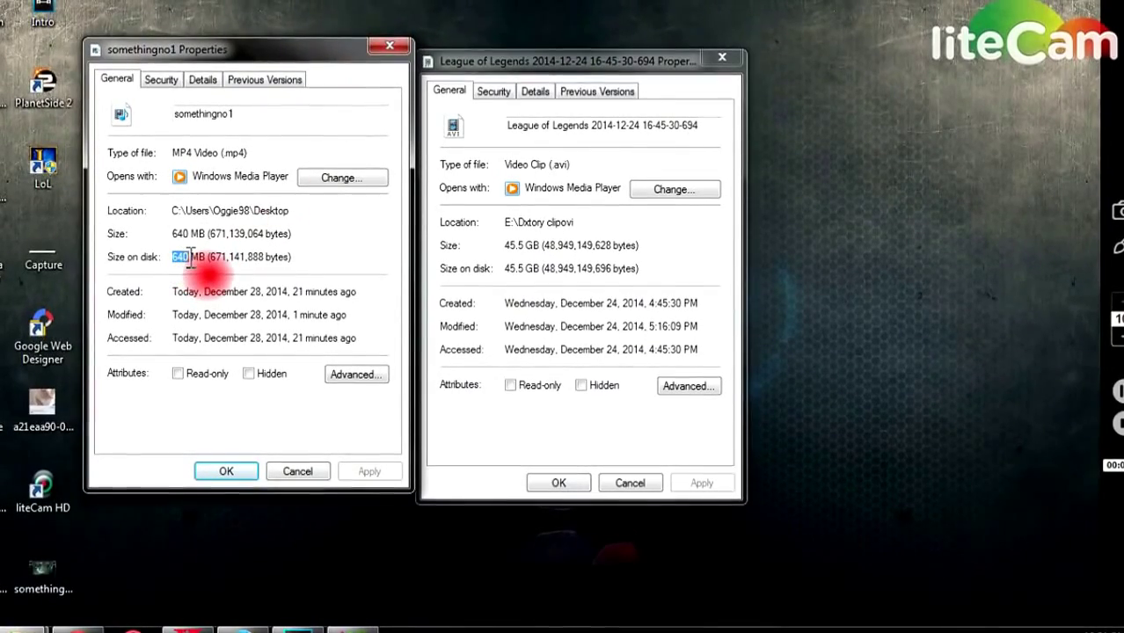
pyautogui.click(509, 270)
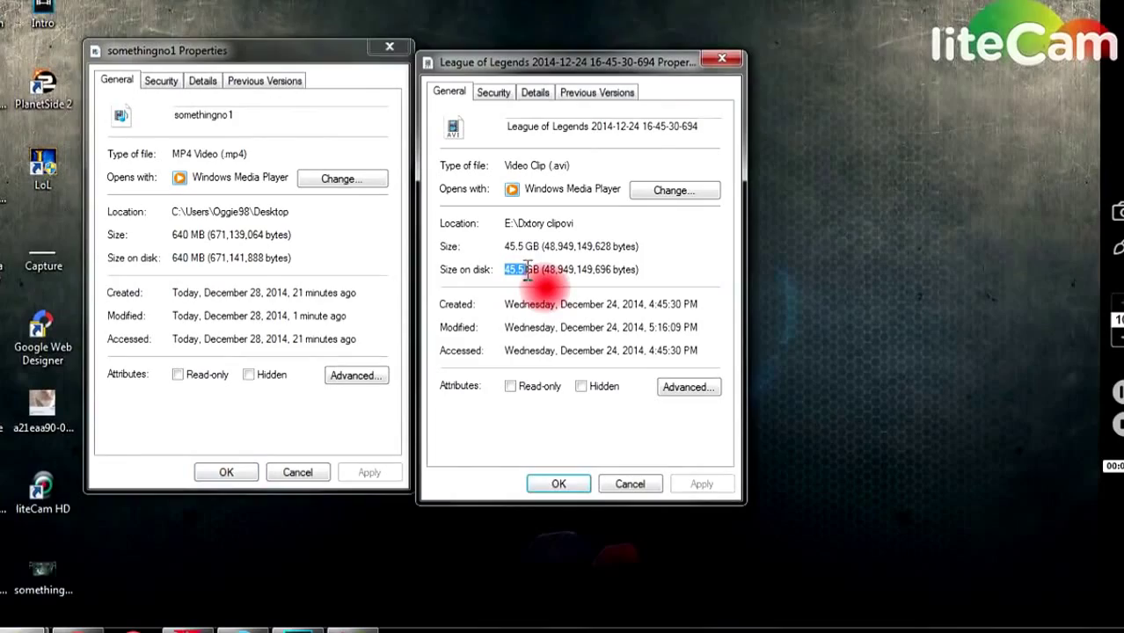
pyautogui.click(280, 251)
# Step: Close both properties windows and move the somethingno1 icon to the desktop's middle
pyautogui.click(723, 60)
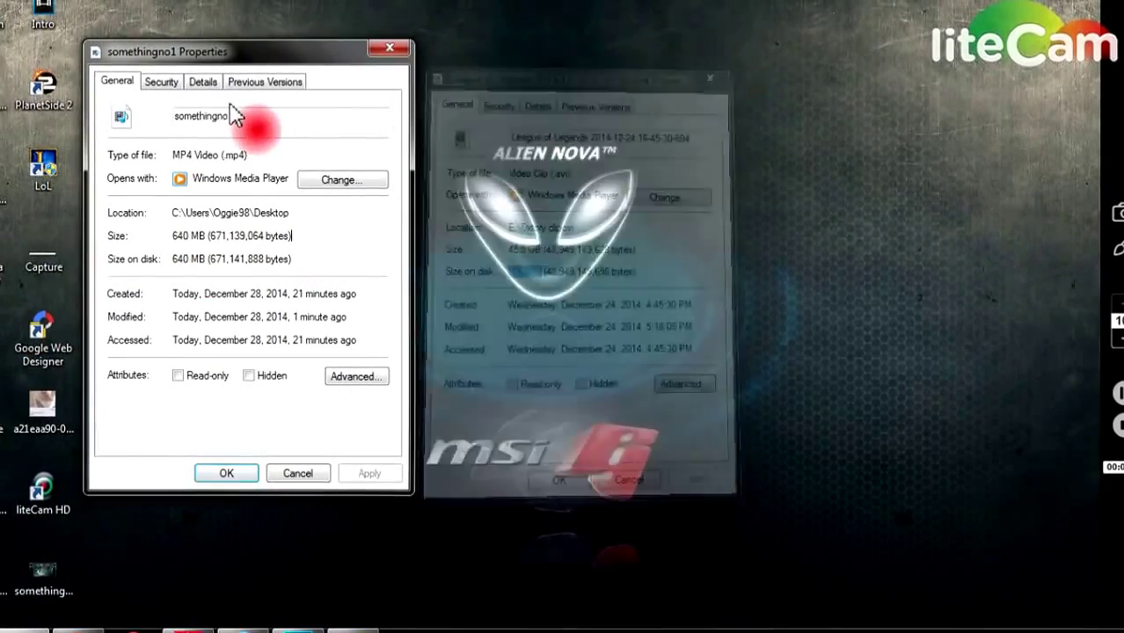
pyautogui.click(392, 51)
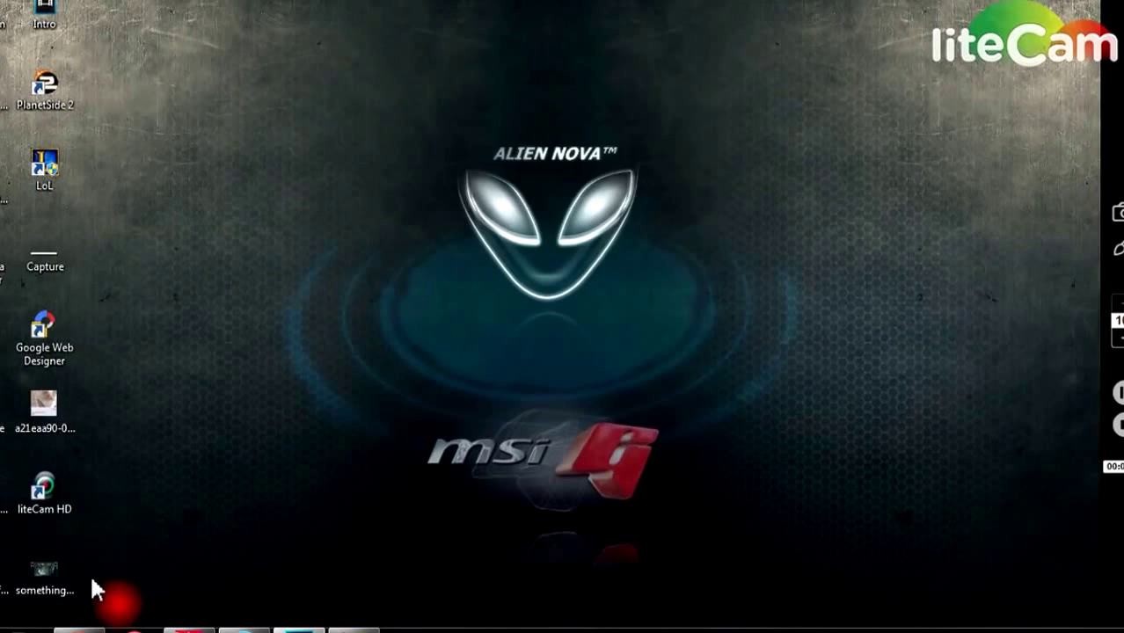
pyautogui.moveTo(413, 448); pyautogui.dragTo(241, 333)
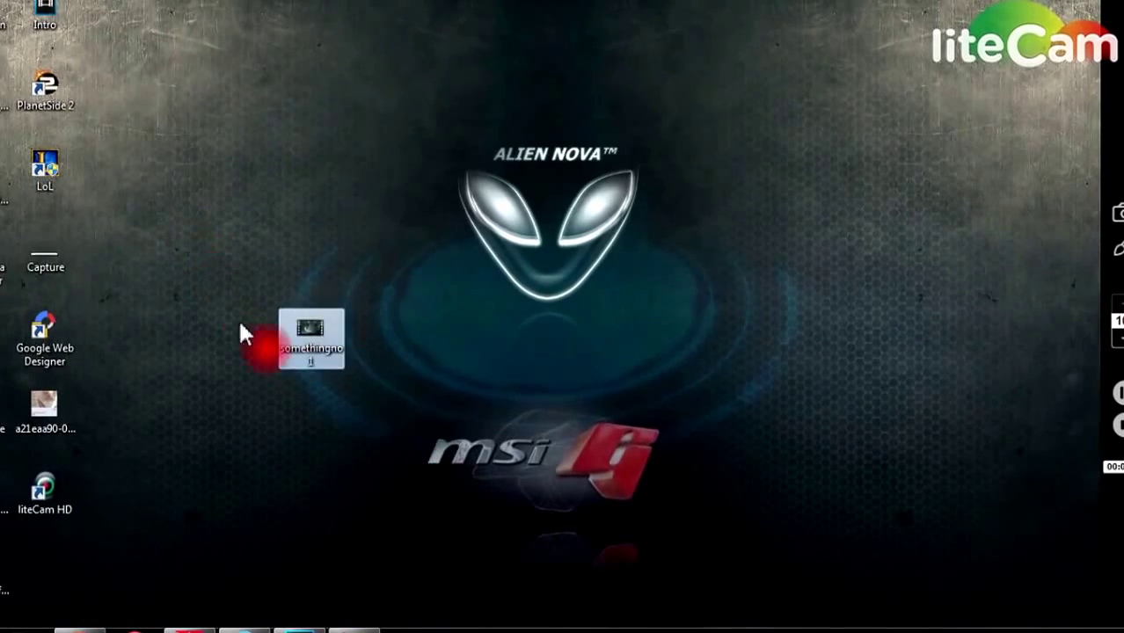
pyautogui.click(427, 449)
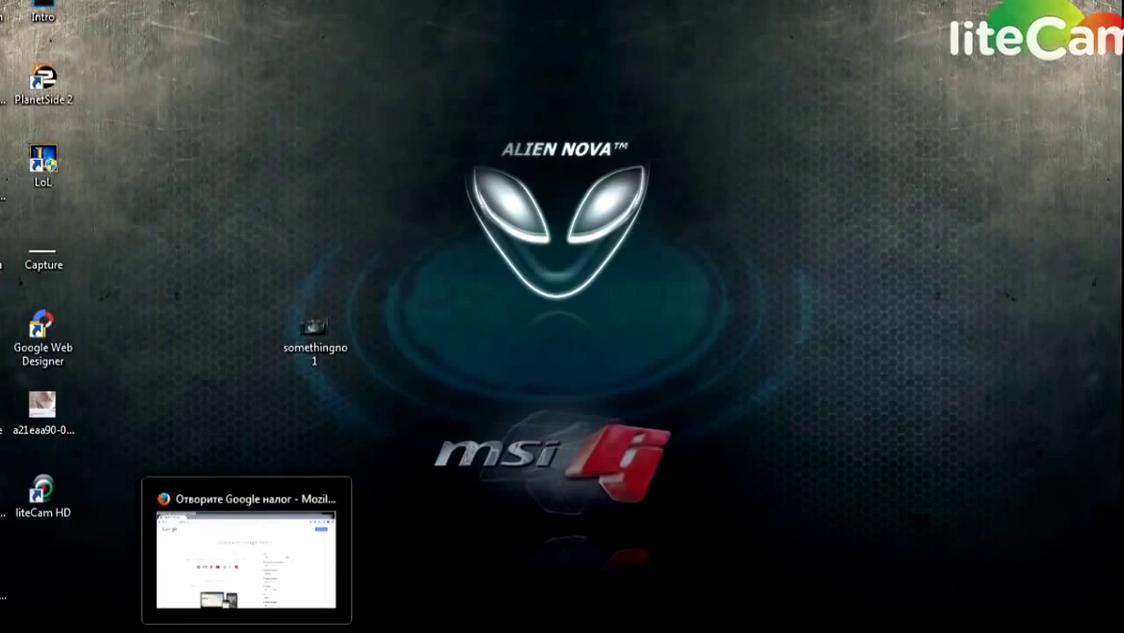
# Step: Submit the Google account sign-up form and continue from the welcome page to Gmail
pyautogui.click(253, 563)
pyautogui.scroll(-5, 747, 378)
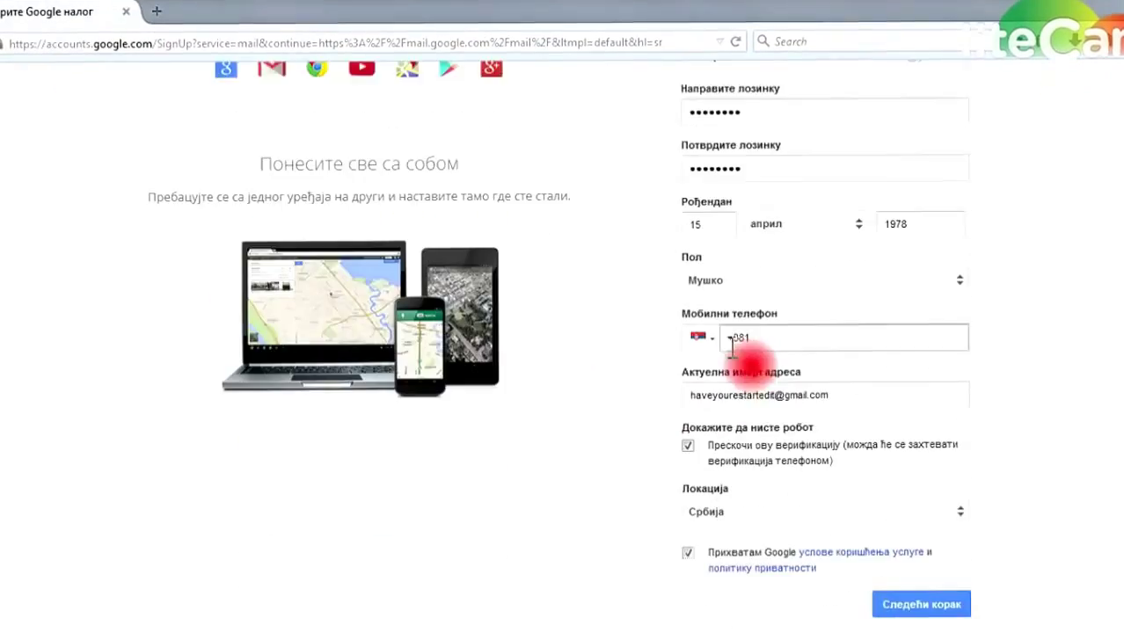
pyautogui.click(910, 586)
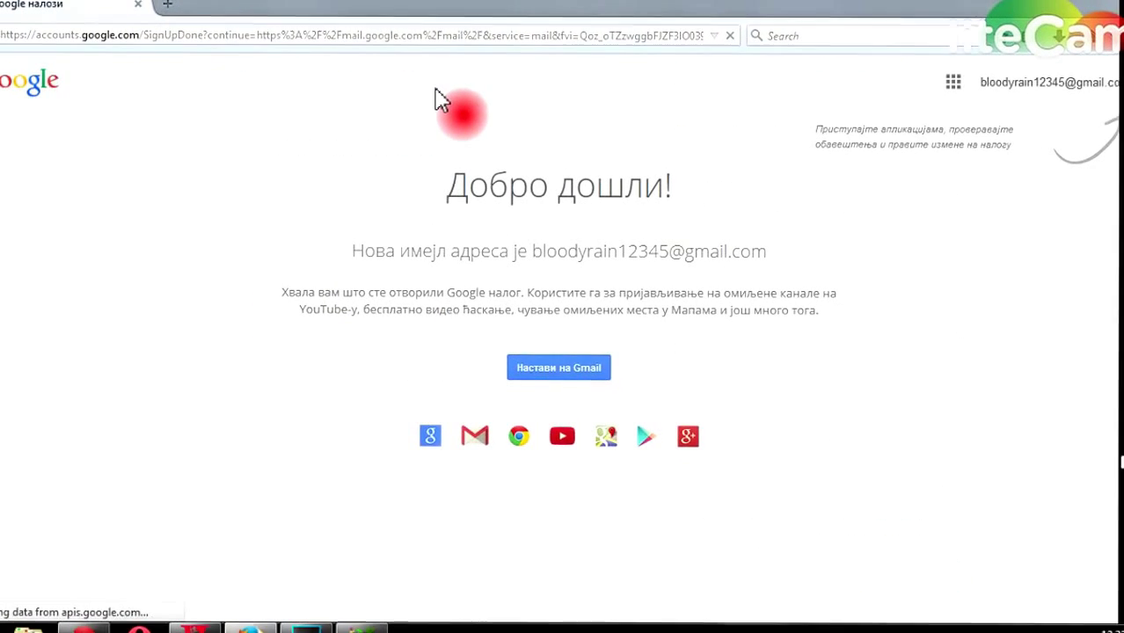
pyautogui.click(551, 369)
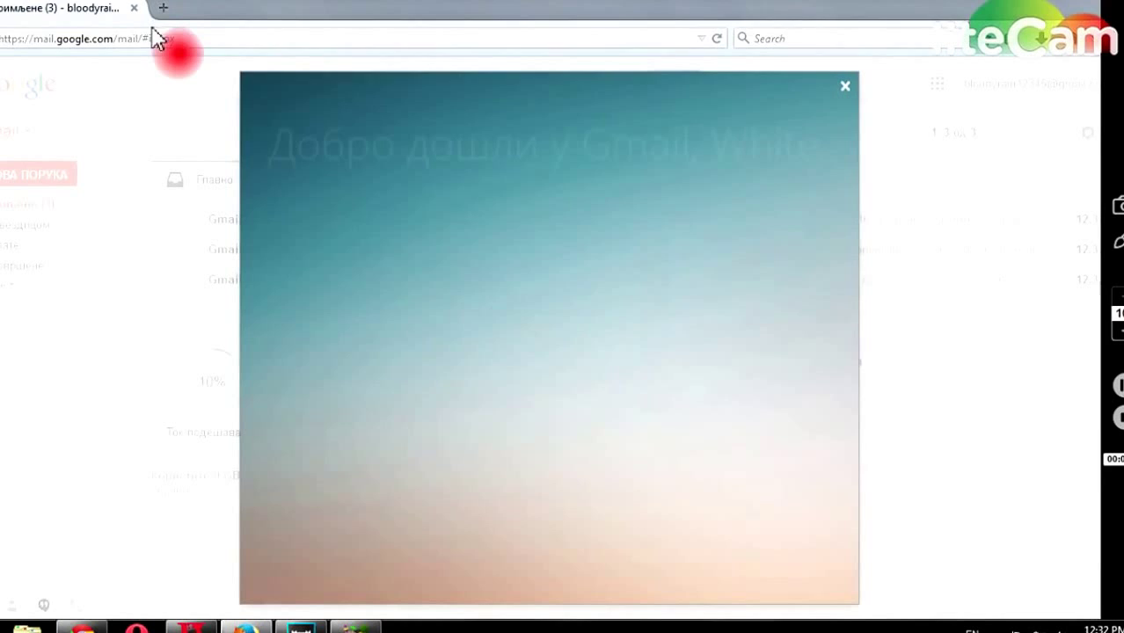
# Step: Navigate from Gmail to the YouTube home page
pyautogui.click(151, 40)
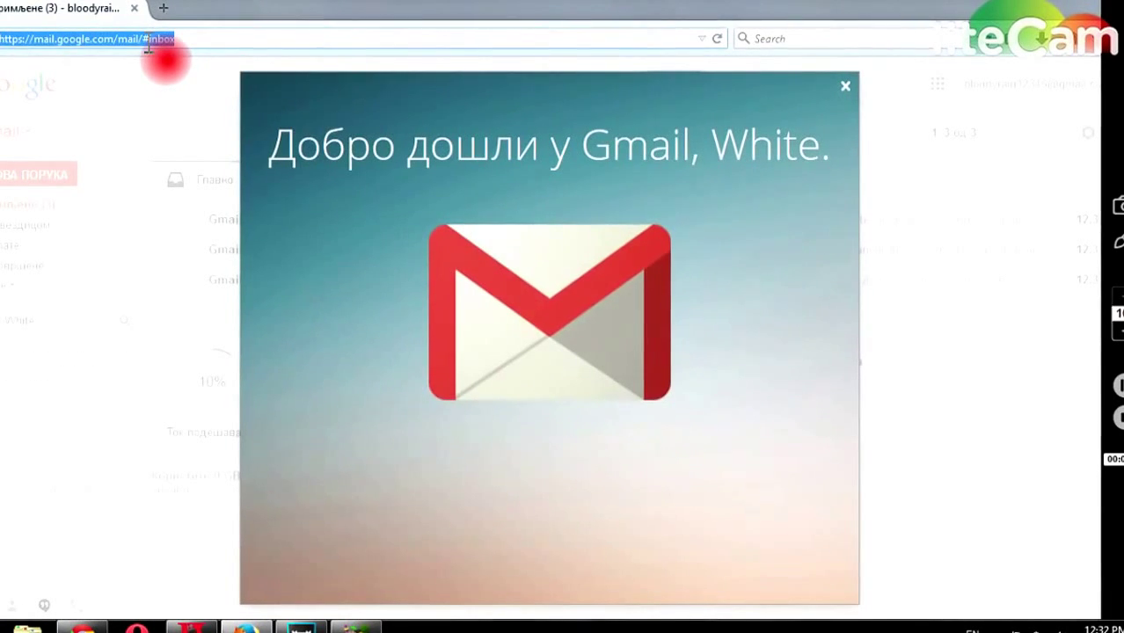
pyautogui.write('y')
pyautogui.press('Return')
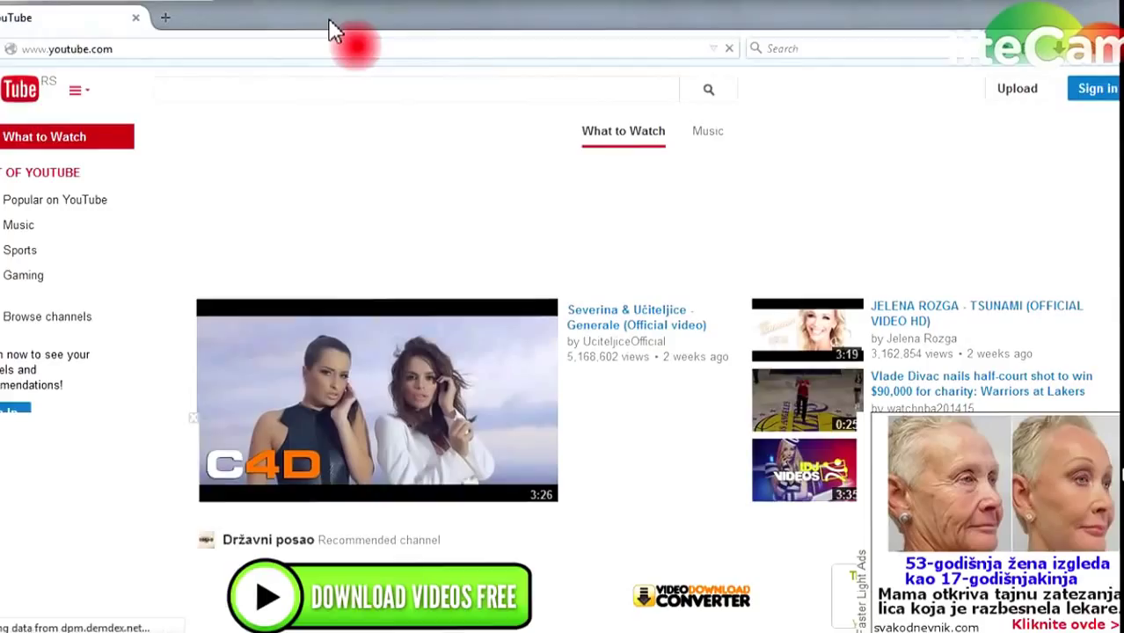
# Step: Sign in to YouTube, start an upload, and confirm channel setup keeping gender Male
pyautogui.click(1095, 82)
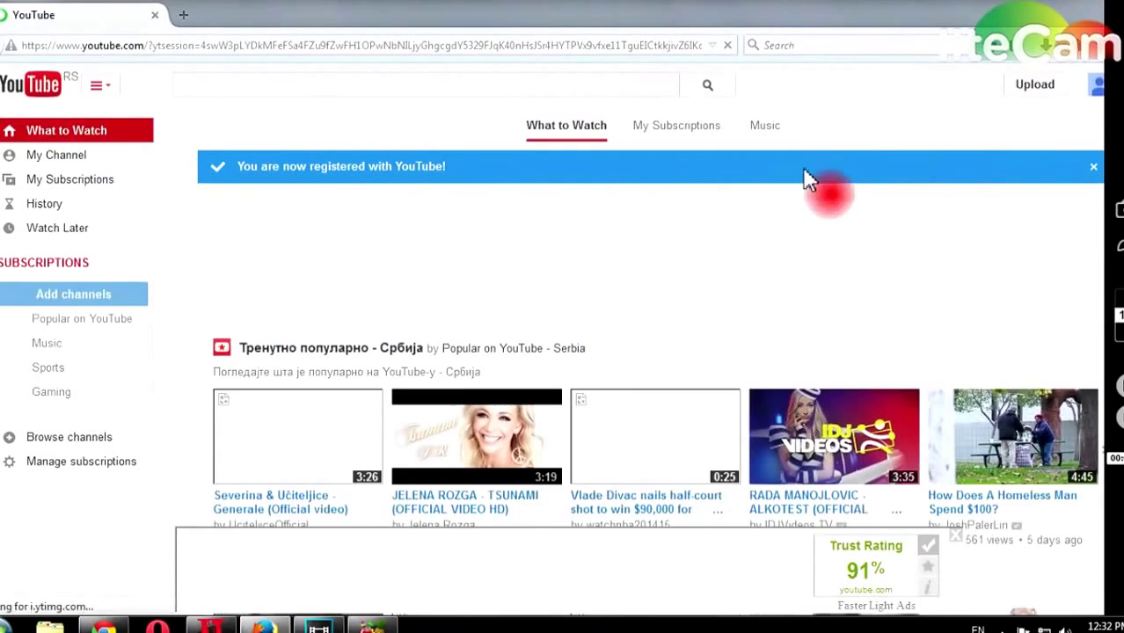
pyautogui.click(1052, 92)
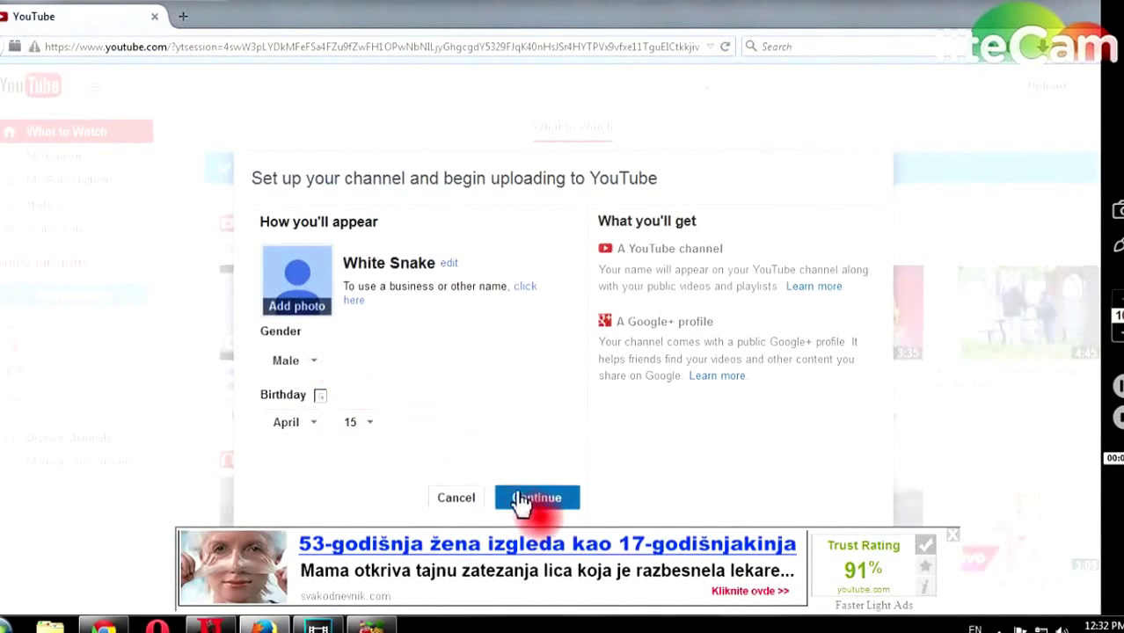
pyautogui.click(298, 363)
pyautogui.click(299, 360)
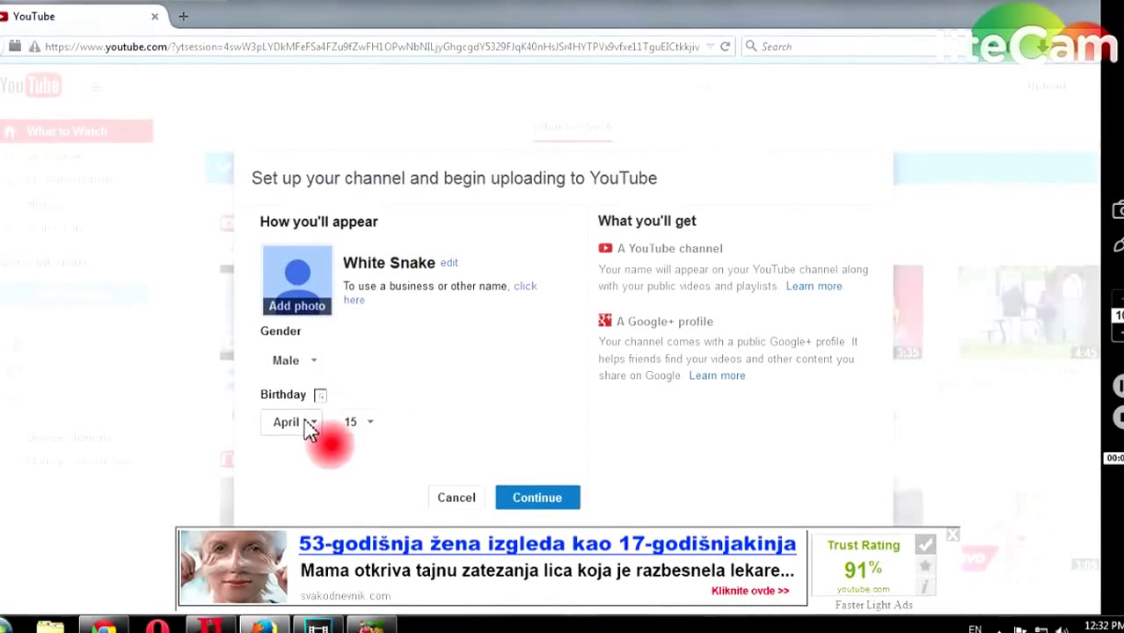
pyautogui.click(540, 500)
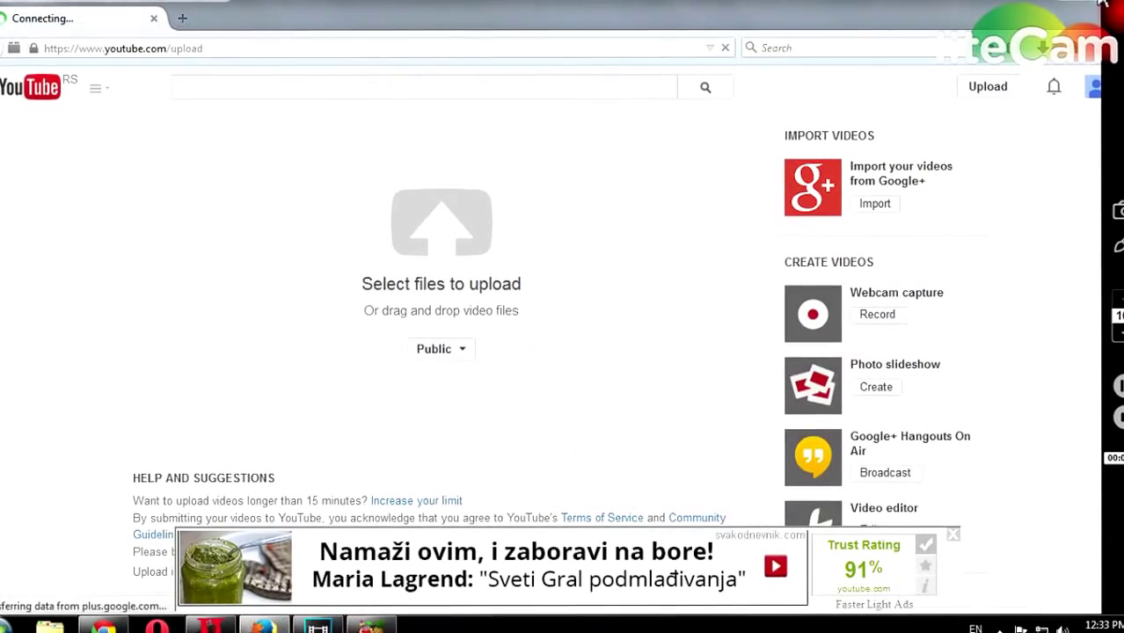
# Step: Drag somethingno1 from the desktop onto the YouTube upload page to start a public upload
pyautogui.click(1081, 5)
pyautogui.moveTo(329, 321); pyautogui.dragTo(429, 242)
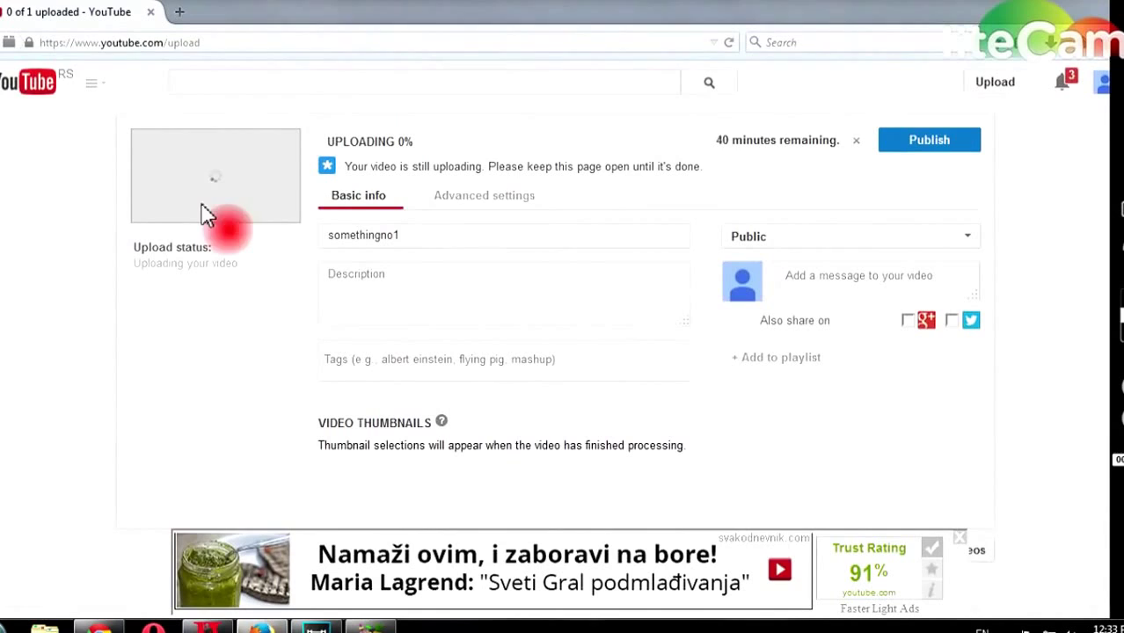